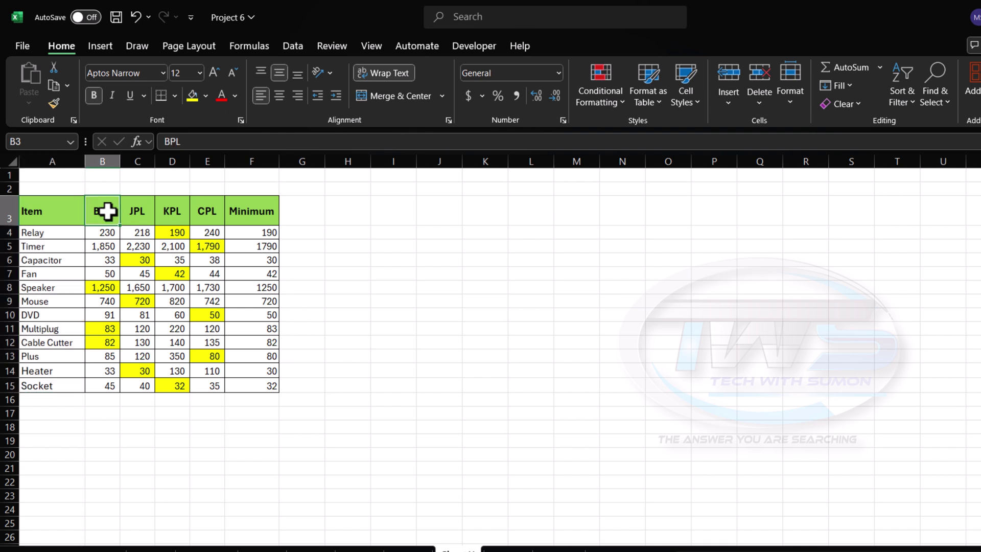
{"action": "left_click_drag", "start_coordinate": [167, 210], "coordinate": [199, 209]}
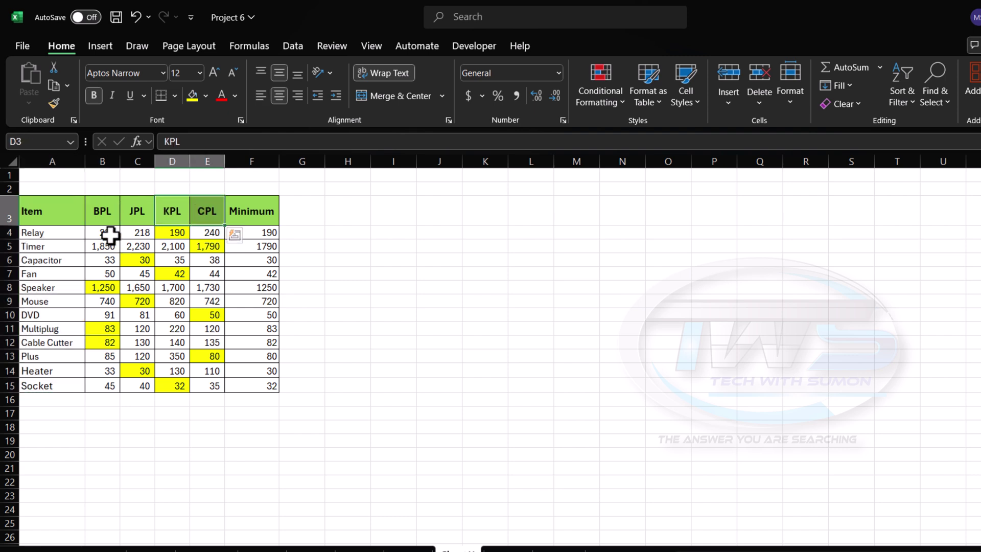
{"action": "left_click_drag", "start_coordinate": [109, 233], "coordinate": [205, 231]}
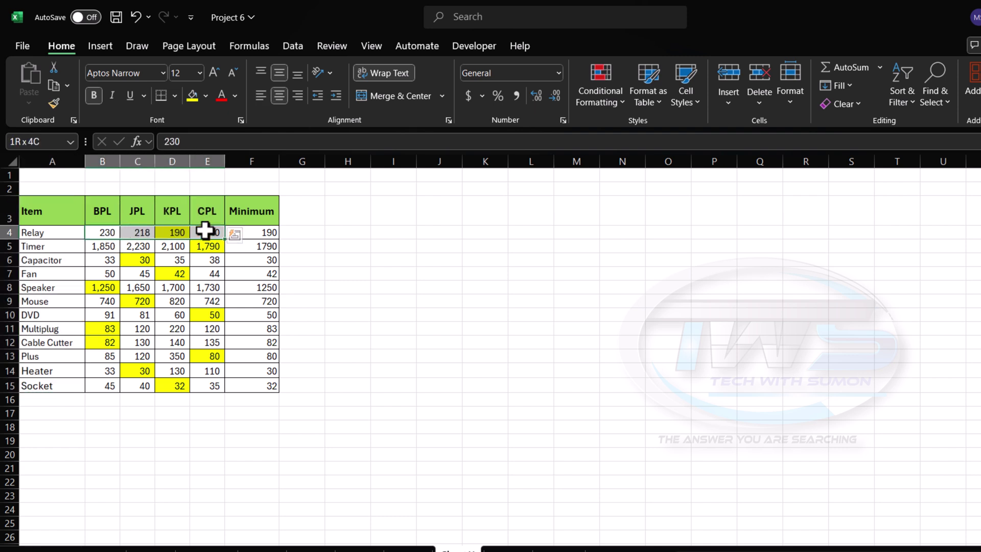
{"action": "left_click", "coordinate": [175, 301]}
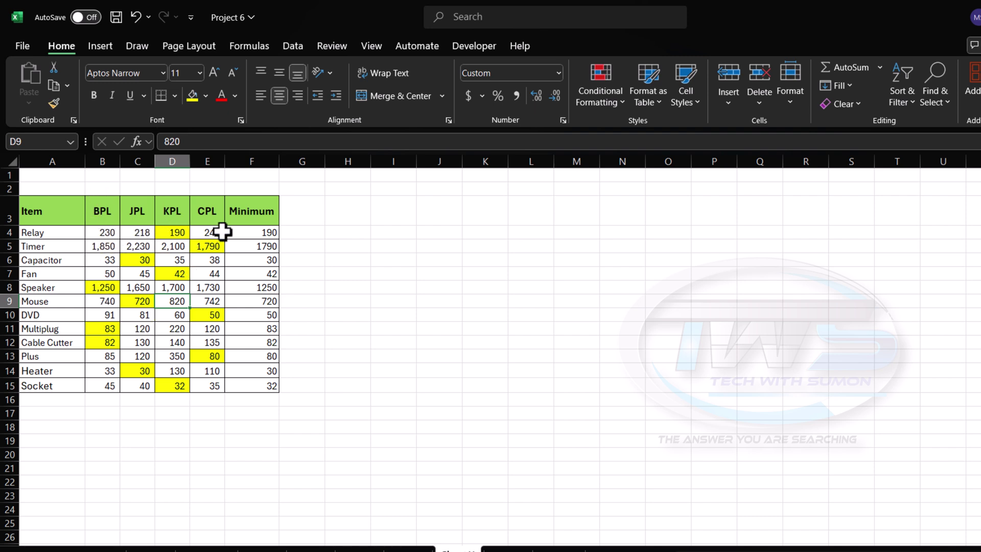
{"action": "left_click", "coordinate": [261, 232]}
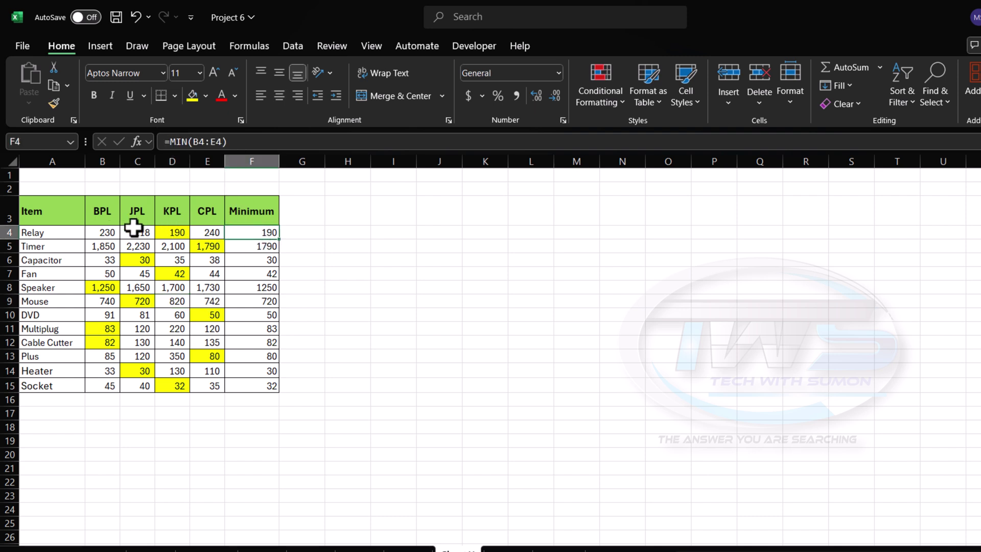
{"action": "left_click", "coordinate": [176, 230]}
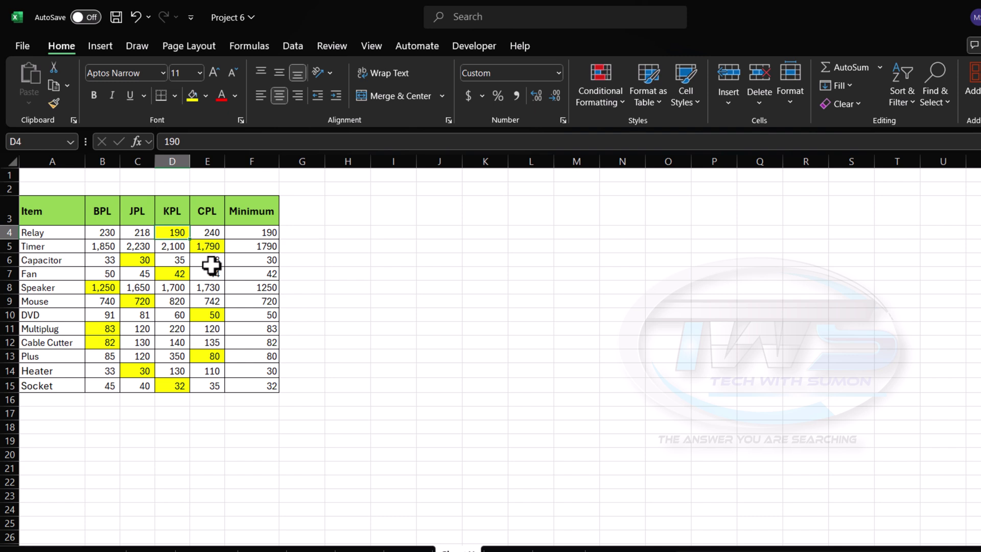
Undo the last two changes to remove the Minimum column formulas and the yellow highlighting from the price table.
{"action": "key", "text": "ctrl+z"}
{"action": "key", "text": "ctrl+z"}
{"action": "left_click", "coordinate": [176, 300]}
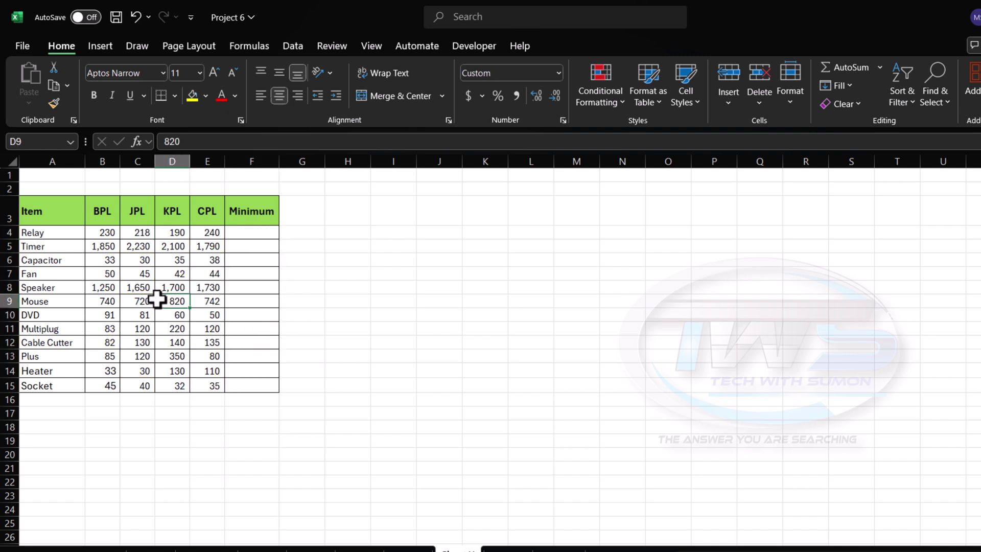
{"action": "left_click_drag", "start_coordinate": [97, 232], "coordinate": [180, 231]}
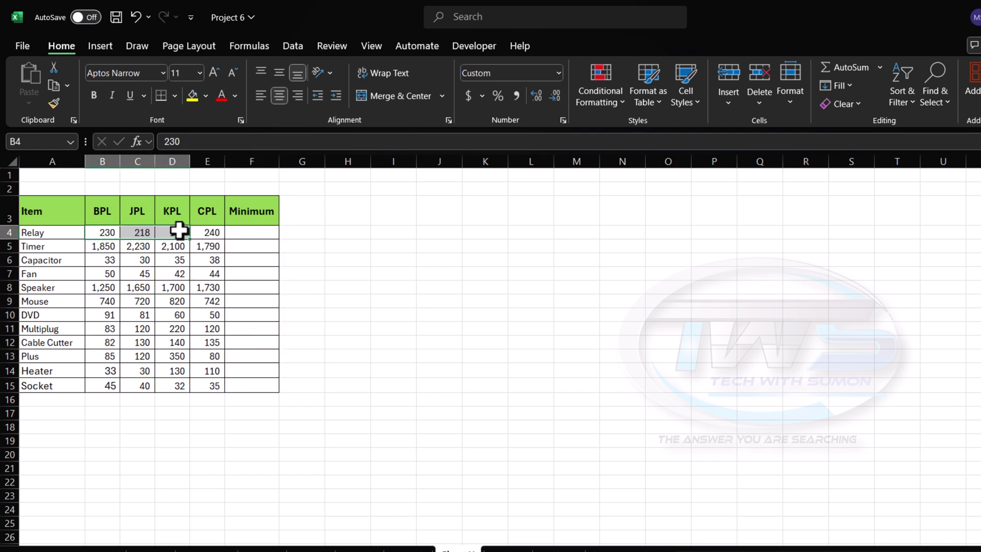
Enter =MIN(B4:E4) in F4 to calculate the lowest supplier price for Relay.
{"action": "left_click", "coordinate": [244, 232]}
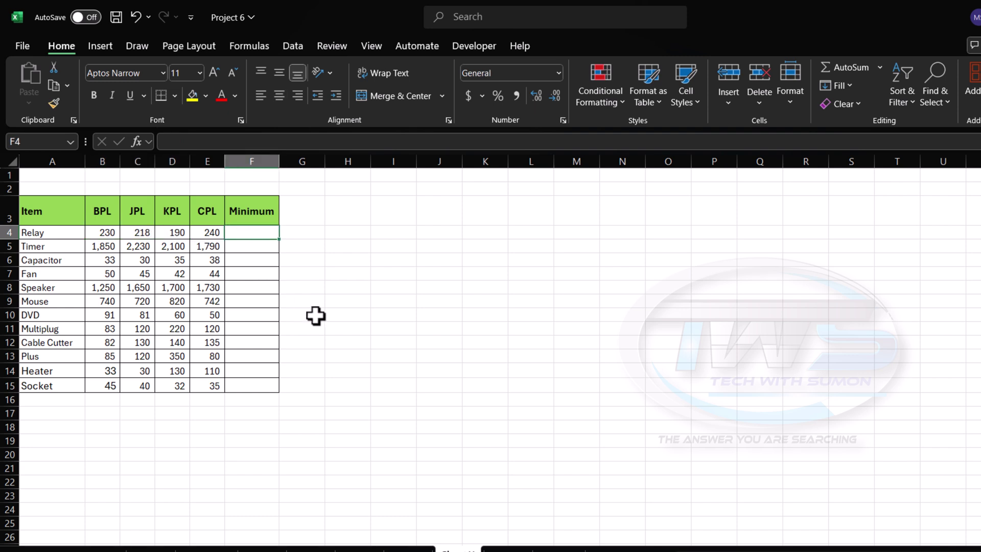
{"action": "type", "text": "=min"}
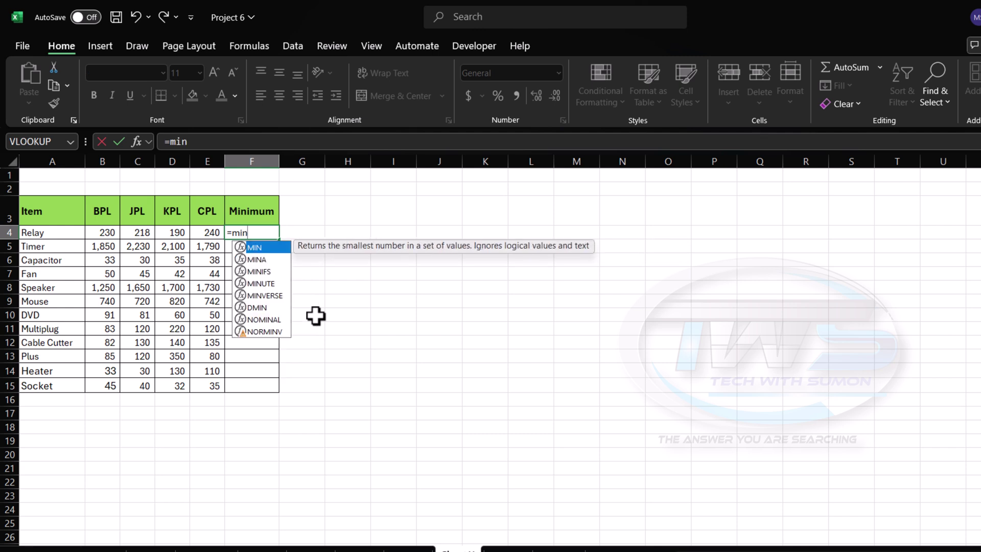
{"action": "key", "text": "Tab"}
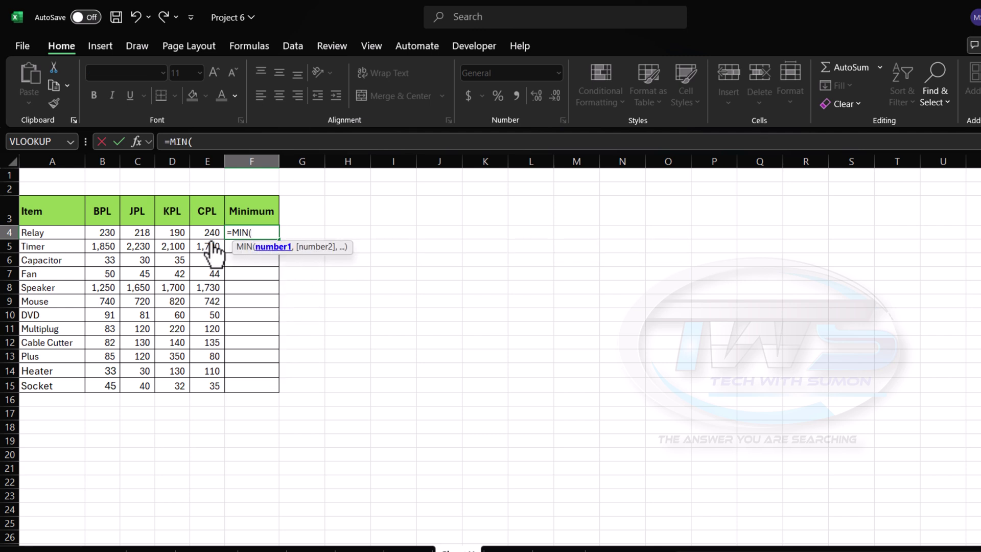
{"action": "left_click_drag", "start_coordinate": [109, 230], "coordinate": [200, 233]}
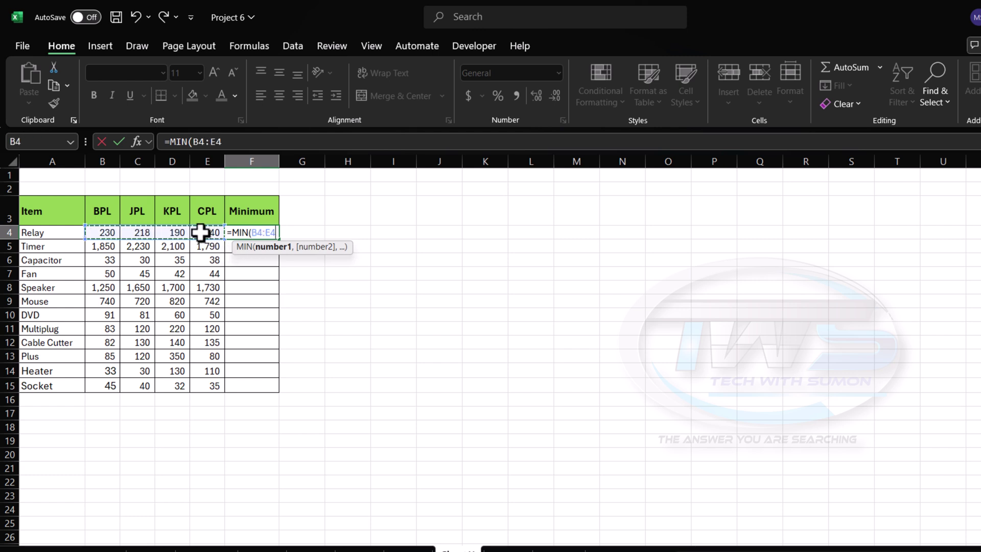
{"action": "key", "text": "Return"}
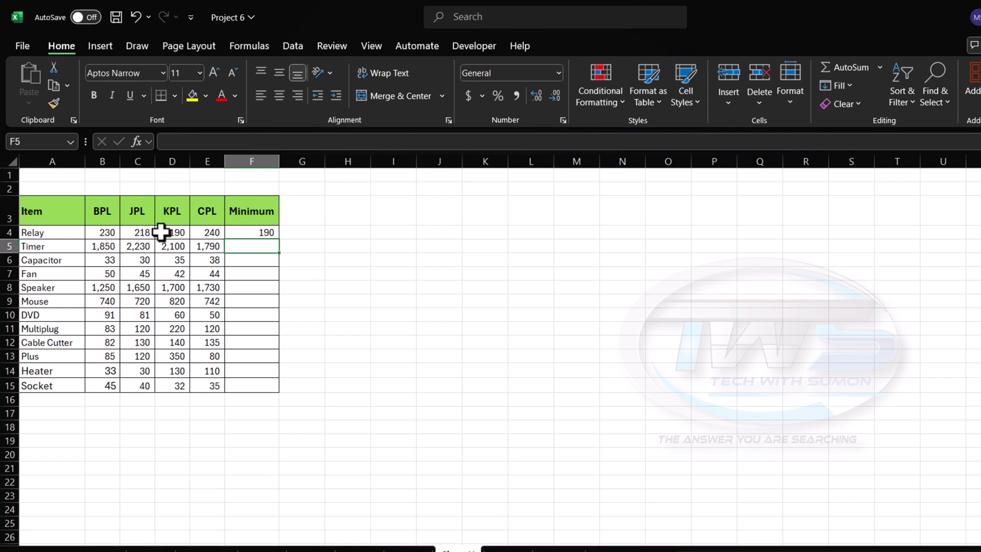
Fill the MIN formula from F4 down through F15 for the remaining items.
{"action": "left_click", "coordinate": [257, 231]}
{"action": "left_click_drag", "start_coordinate": [281, 241], "coordinate": [268, 391]}
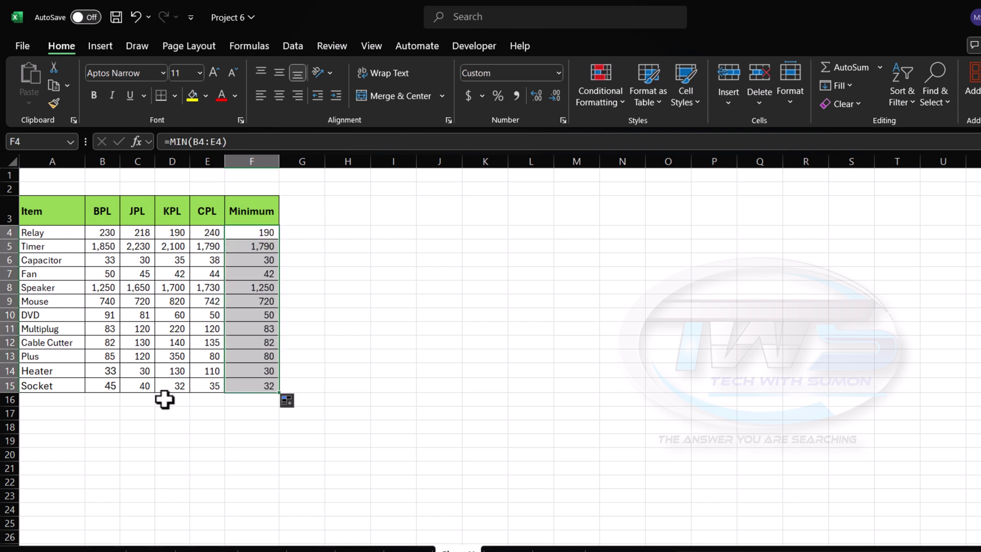
{"action": "left_click", "coordinate": [247, 287]}
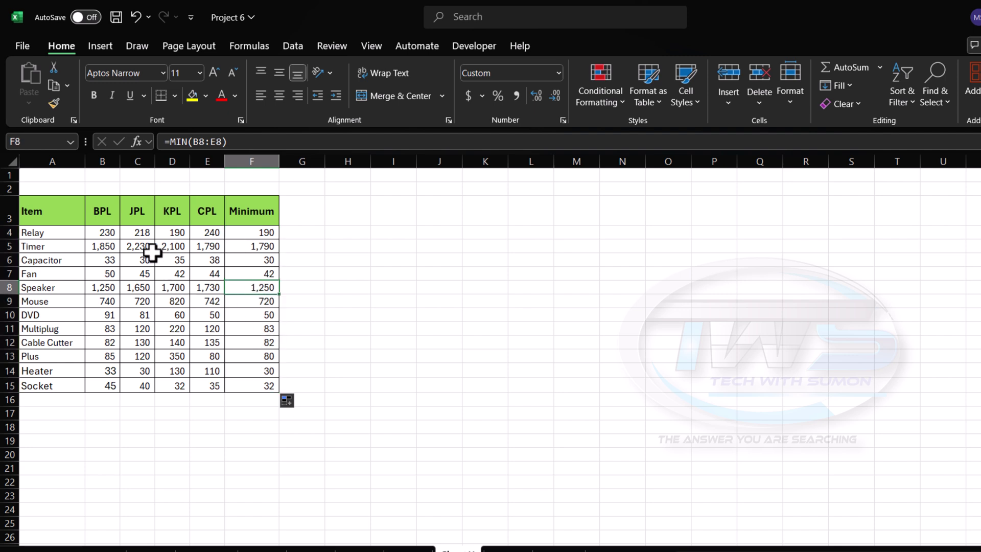
{"action": "left_click", "coordinate": [260, 233]}
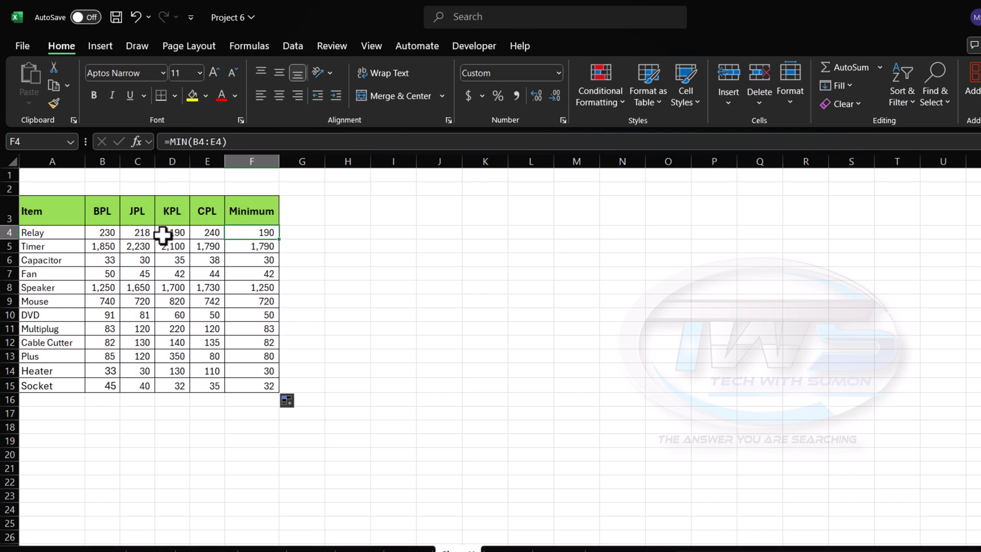
Start a new conditional formatting rule on cell B4 that uses a formula to determine which cells to format.
{"action": "left_click", "coordinate": [103, 233]}
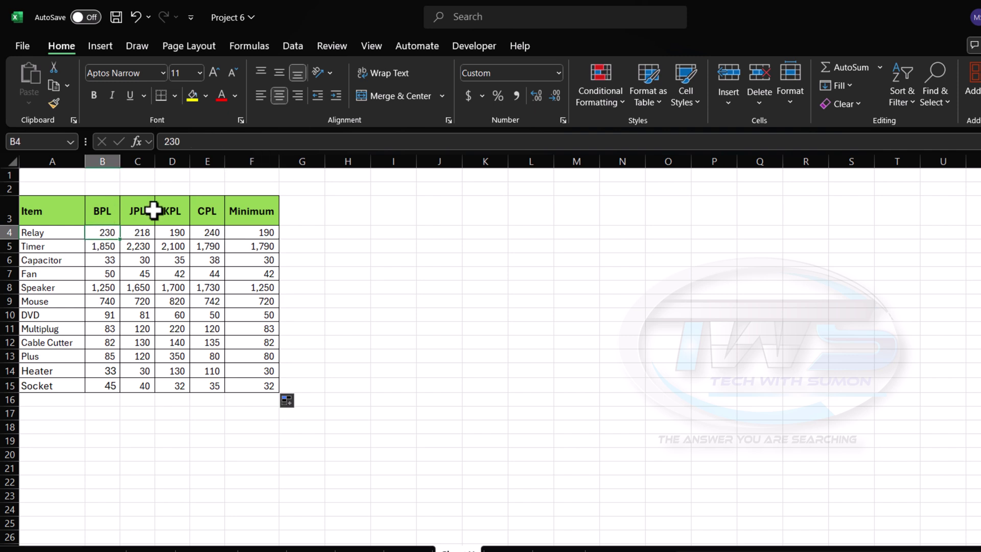
{"action": "left_click", "coordinate": [621, 102]}
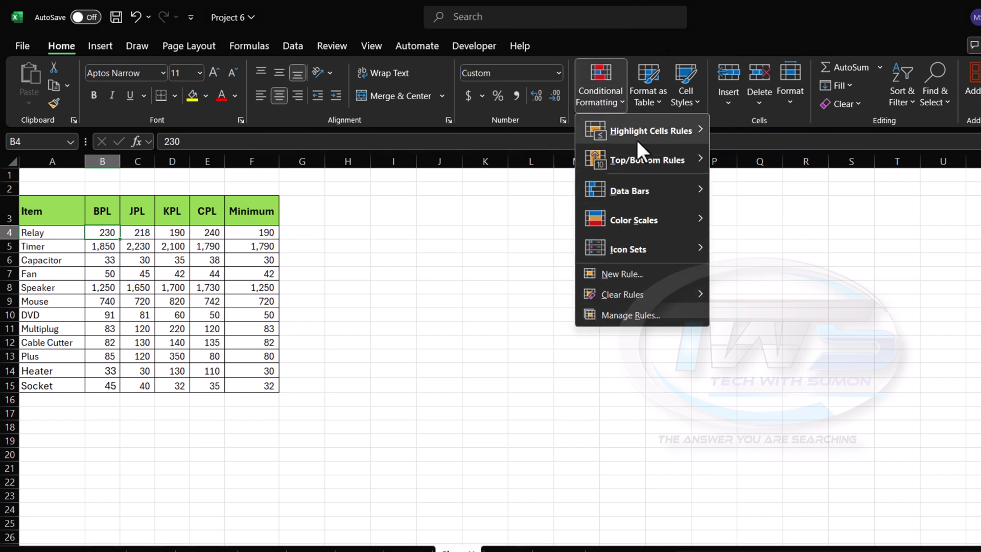
{"action": "mouse_move", "coordinate": [644, 131]}
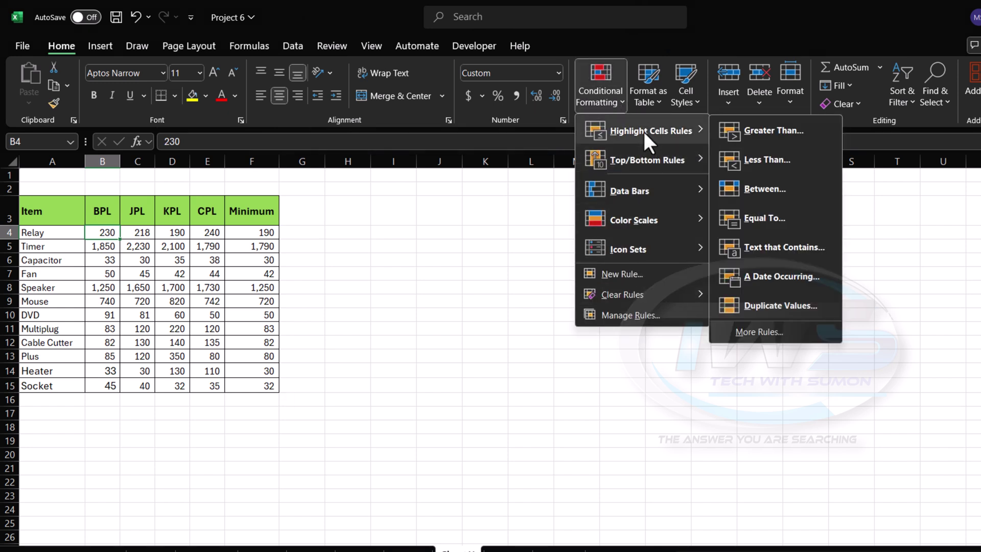
{"action": "left_click", "coordinate": [627, 274]}
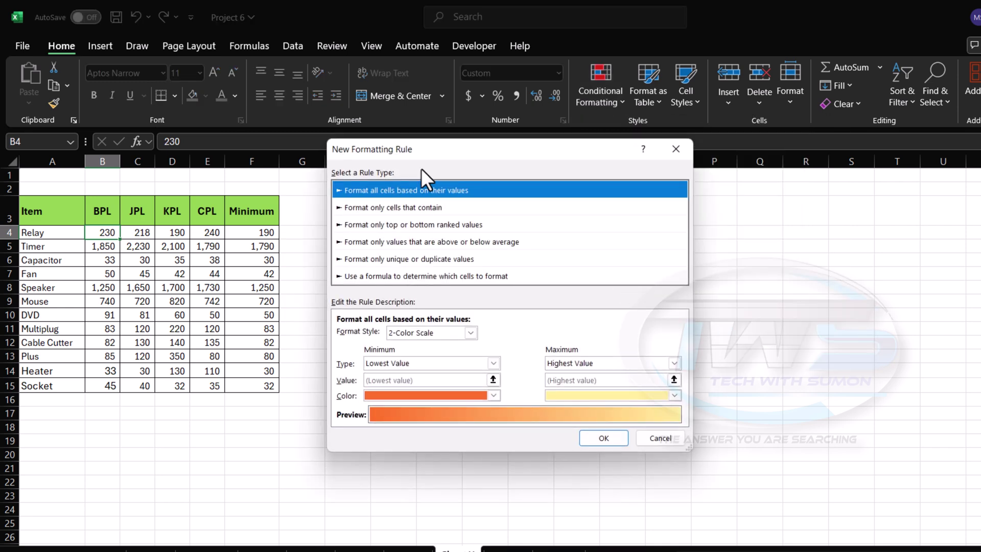
{"action": "left_click_drag", "start_coordinate": [430, 145], "coordinate": [266, 163]}
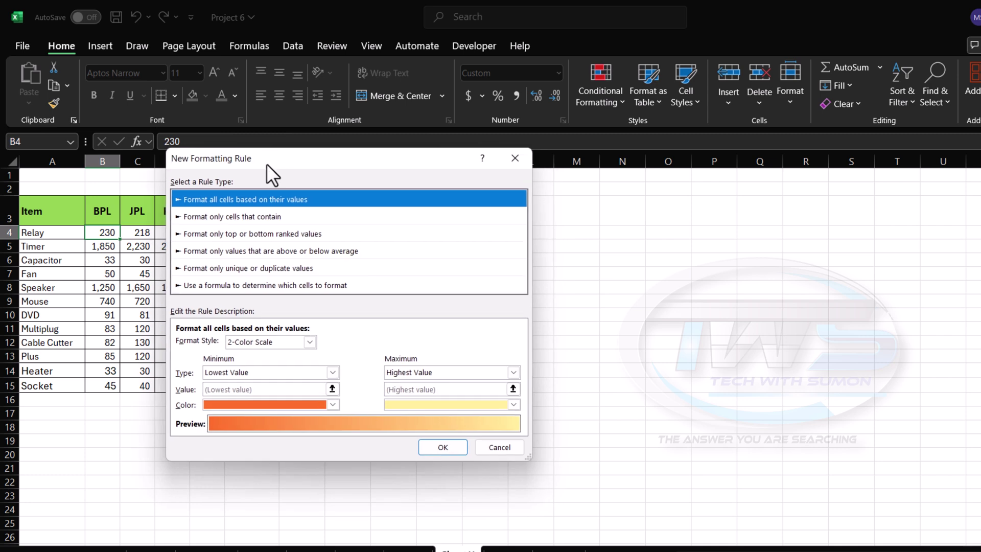
{"action": "left_click", "coordinate": [198, 287]}
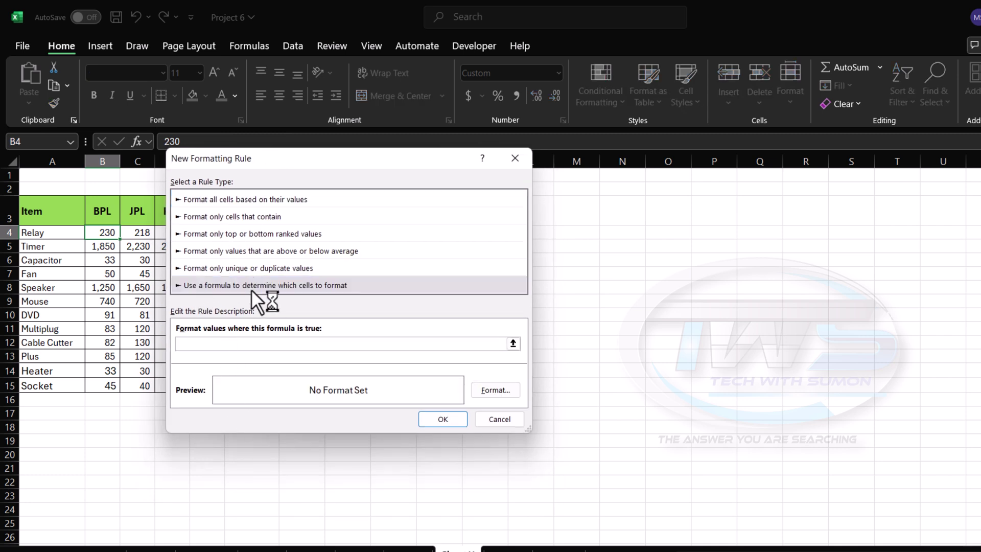
Enter =$B$4=$F$4 as the rule formula, comparing the Relay BPL price with its minimum.
{"action": "left_click", "coordinate": [230, 343]}
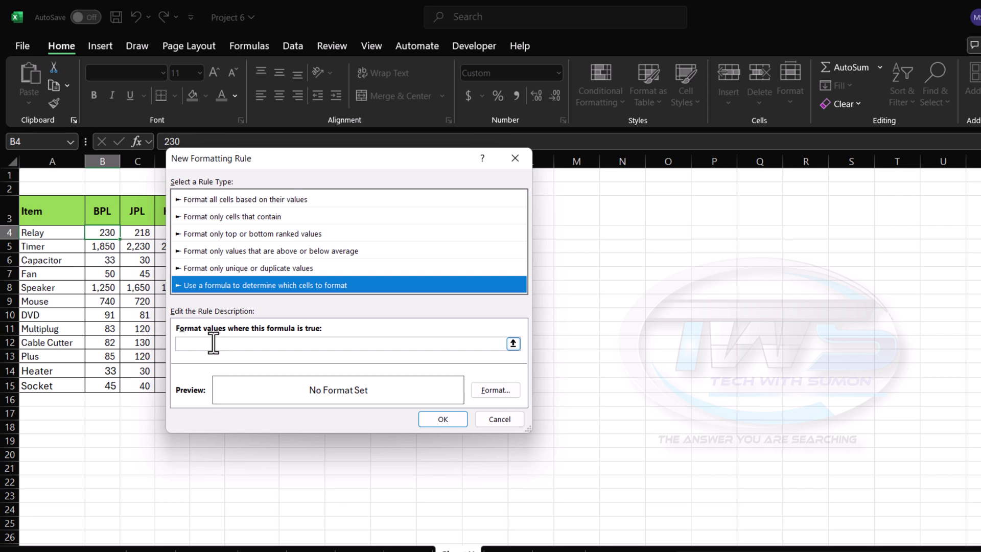
{"action": "left_click", "coordinate": [210, 343]}
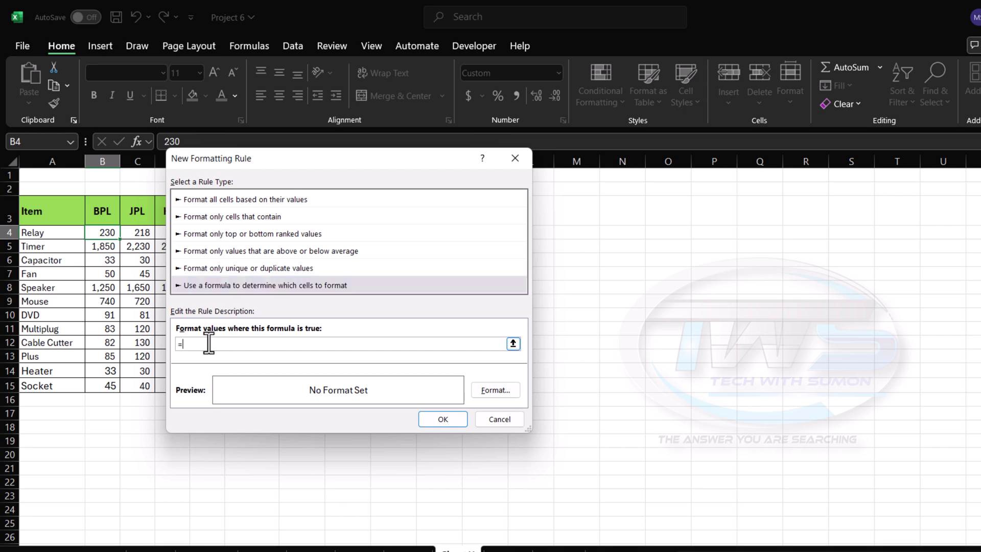
{"action": "left_click", "coordinate": [107, 233]}
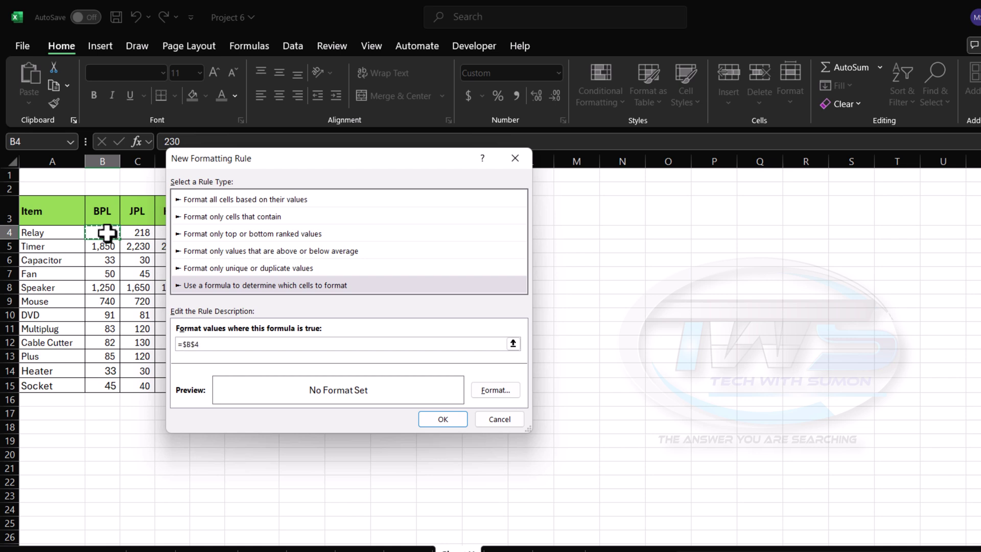
{"action": "type", "text": "="}
{"action": "left_click_drag", "start_coordinate": [230, 161], "coordinate": [179, 285]}
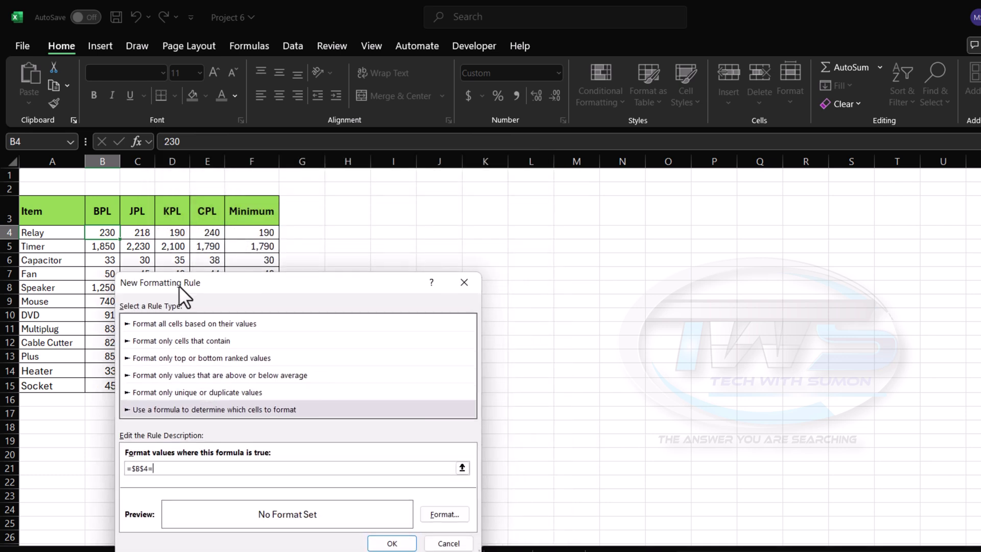
{"action": "left_click", "coordinate": [250, 234]}
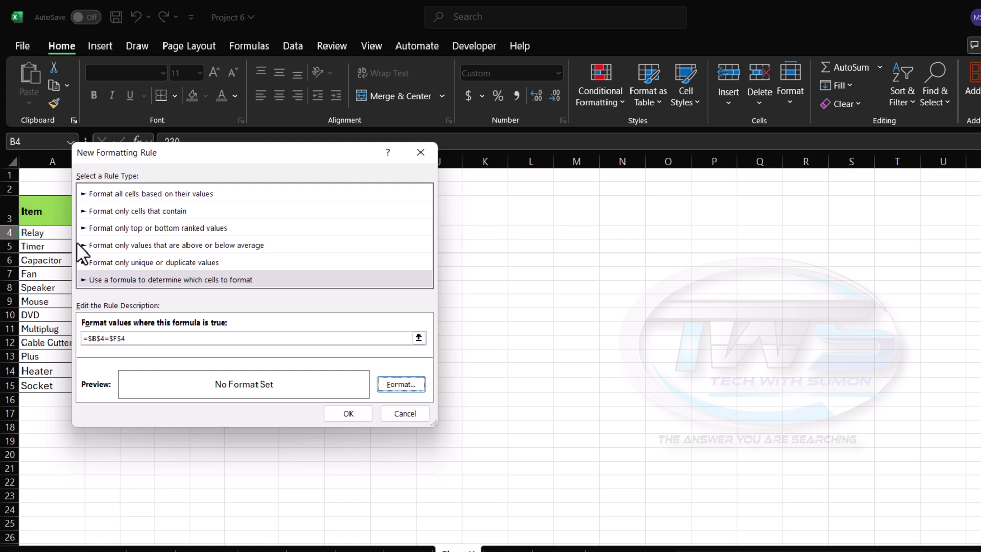
Remove both dollar signs from the B4 reference in the rule formula, making it fully relative.
{"action": "left_click_drag", "start_coordinate": [124, 152], "coordinate": [204, 165]}
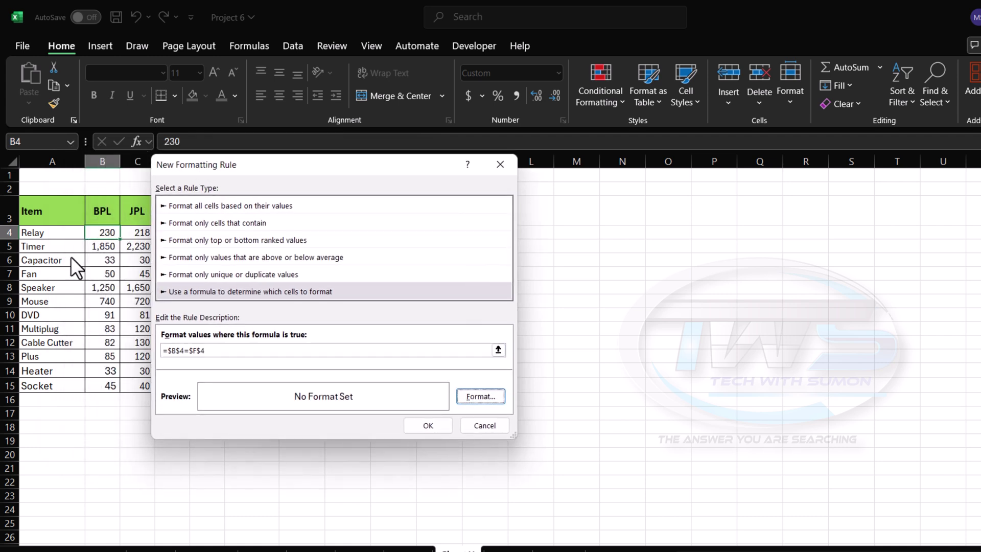
{"action": "left_click", "coordinate": [175, 351]}
{"action": "key", "text": "Right"}
{"action": "key", "text": "BackSpace"}
{"action": "key", "text": "BackSpace"}
{"action": "key", "text": "BackSpace"}
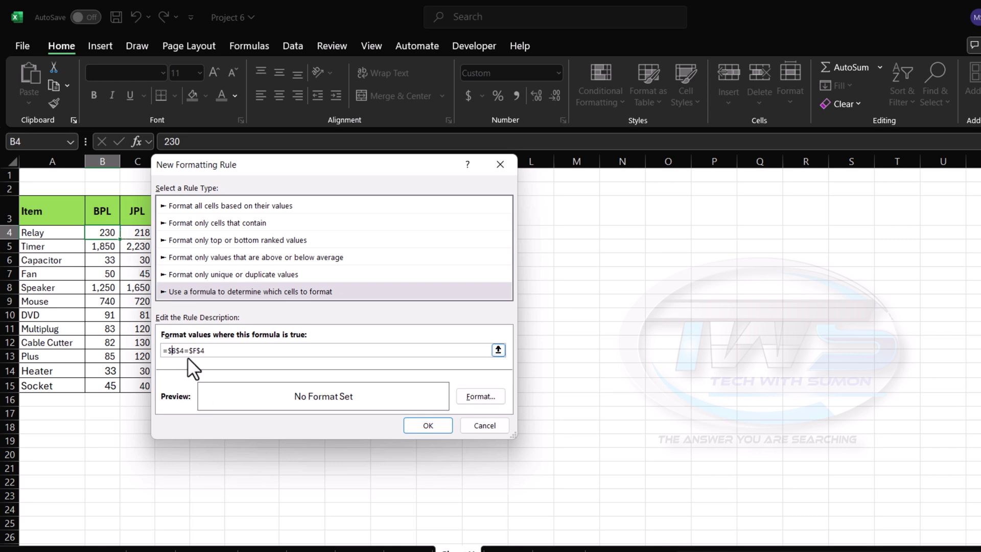
{"action": "key", "text": "BackSpace"}
{"action": "left_click", "coordinate": [175, 350]}
{"action": "key", "text": "BackSpace"}
Unlock the row of the F4 reference so the rule formula reads =B4=$F4.
{"action": "left_click_drag", "start_coordinate": [246, 172], "coordinate": [239, 246]}
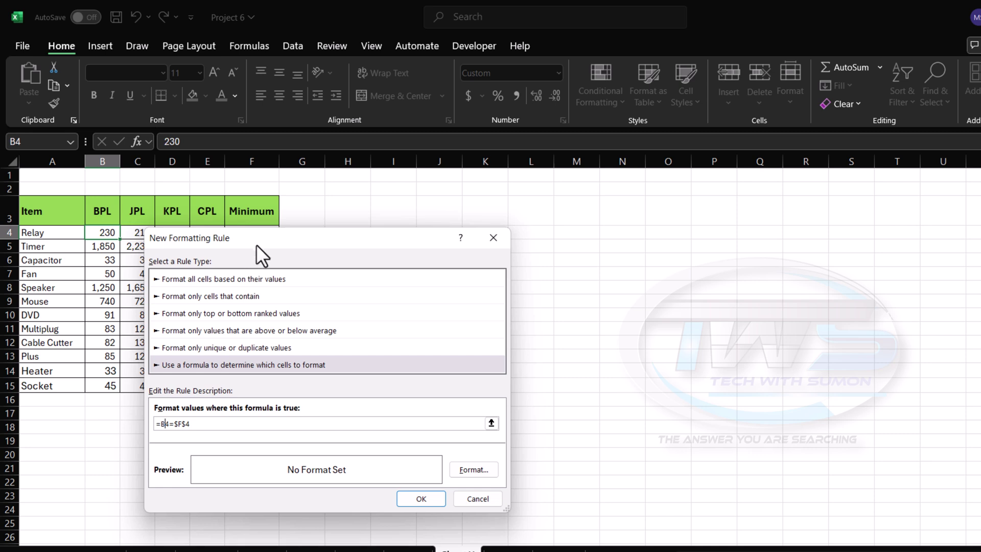
{"action": "left_click_drag", "start_coordinate": [256, 243], "coordinate": [251, 267]}
{"action": "left_click", "coordinate": [183, 448]}
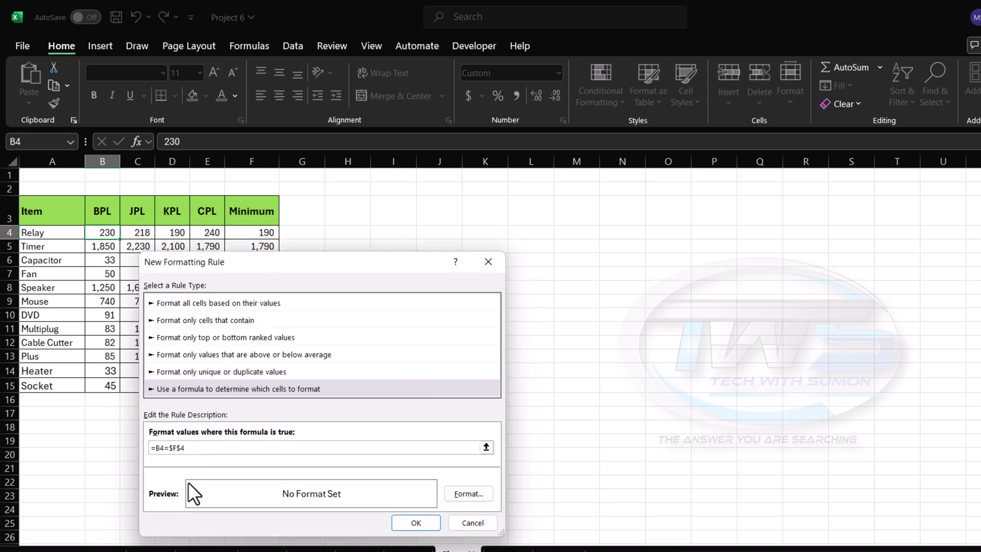
{"action": "key", "text": "BackSpace"}
{"action": "left_click_drag", "start_coordinate": [234, 269], "coordinate": [197, 198]}
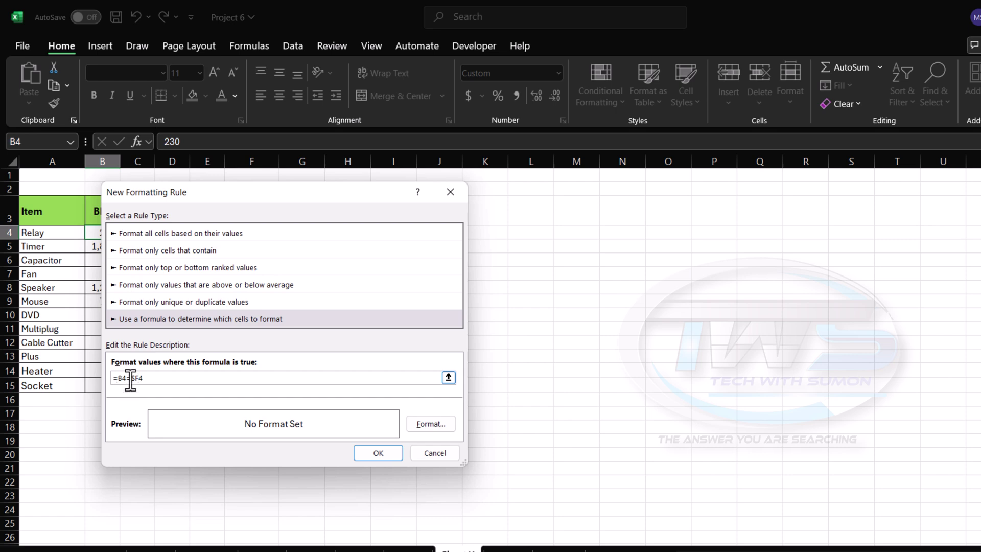
{"action": "left_click_drag", "start_coordinate": [146, 200], "coordinate": [169, 206]}
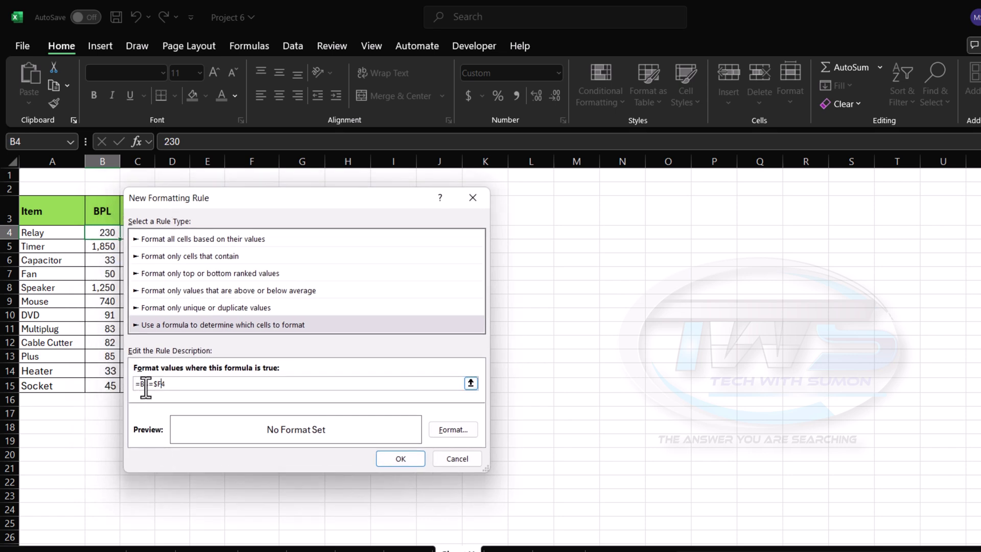
{"action": "left_click_drag", "start_coordinate": [247, 201], "coordinate": [244, 271]}
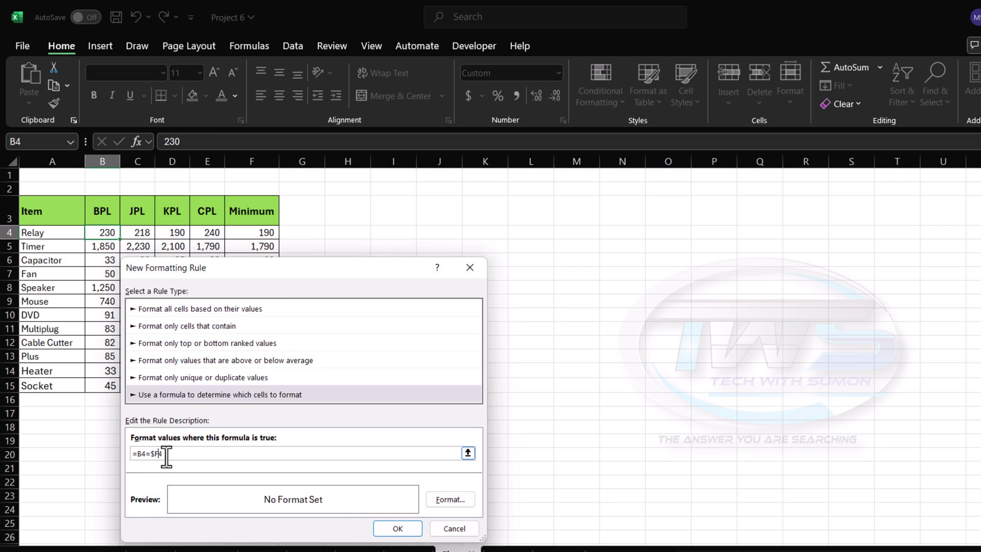
{"action": "left_click_drag", "start_coordinate": [241, 272], "coordinate": [231, 234]}
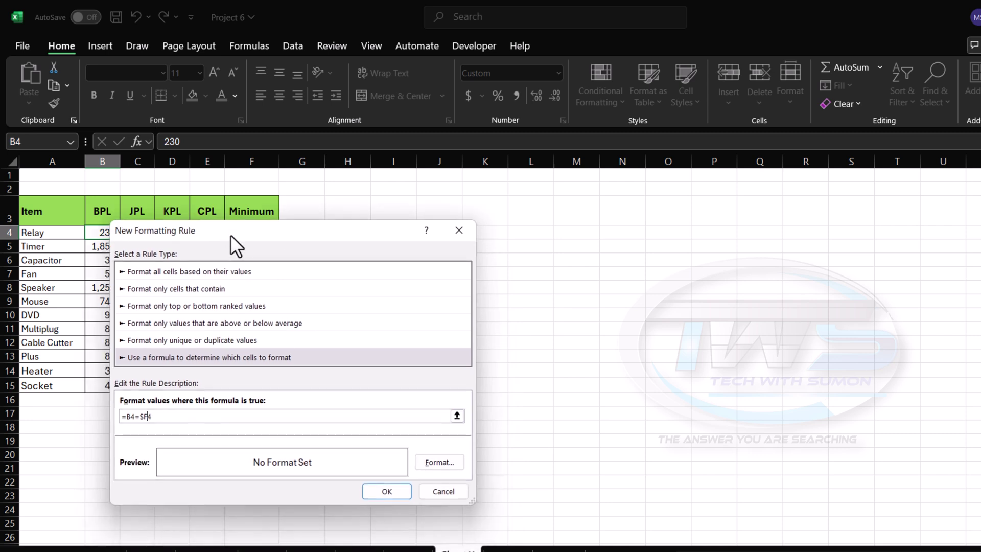
Give the formatting rule a solid yellow background fill and apply the finished rule to cell B4.
{"action": "left_click", "coordinate": [435, 463]}
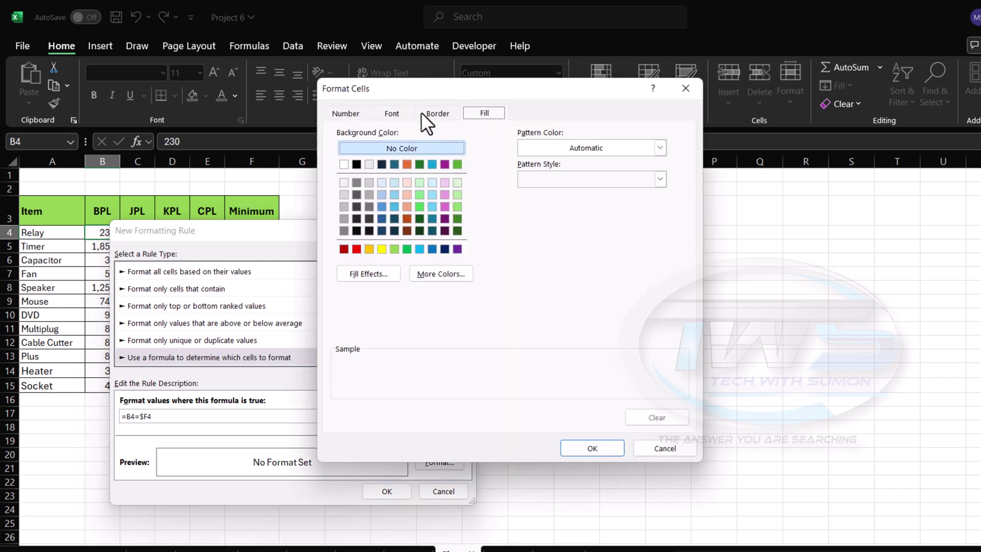
{"action": "left_click_drag", "start_coordinate": [421, 88], "coordinate": [155, 108]}
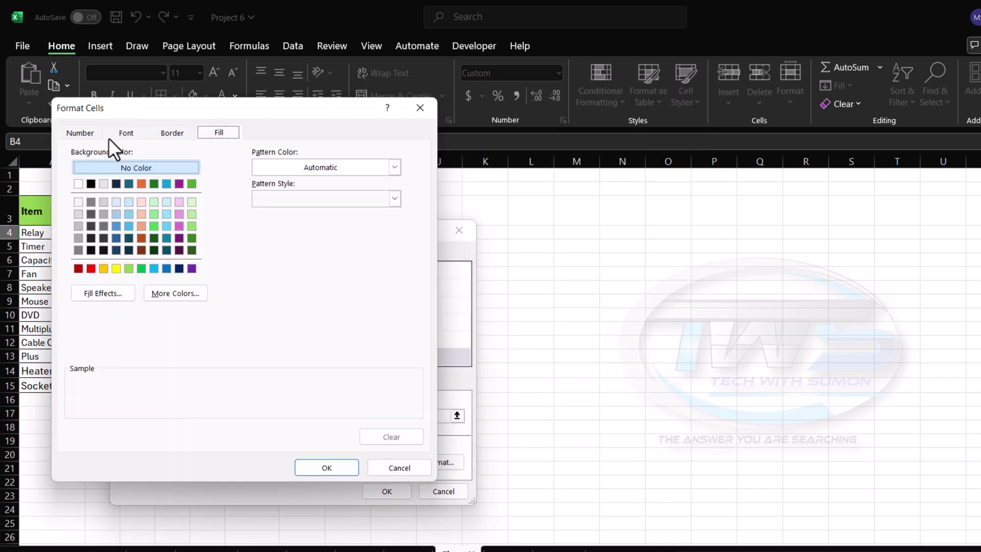
{"action": "left_click", "coordinate": [79, 133]}
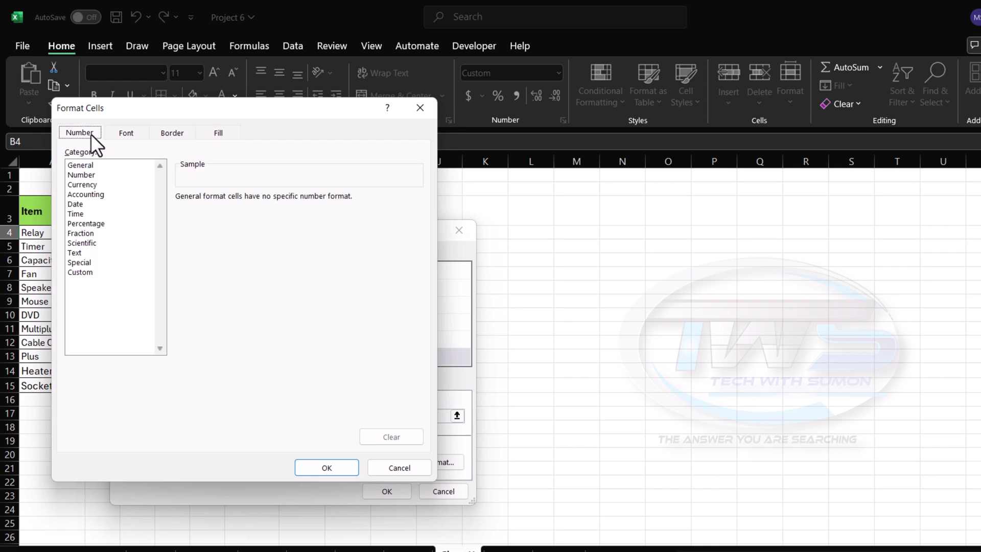
{"action": "left_click", "coordinate": [216, 133]}
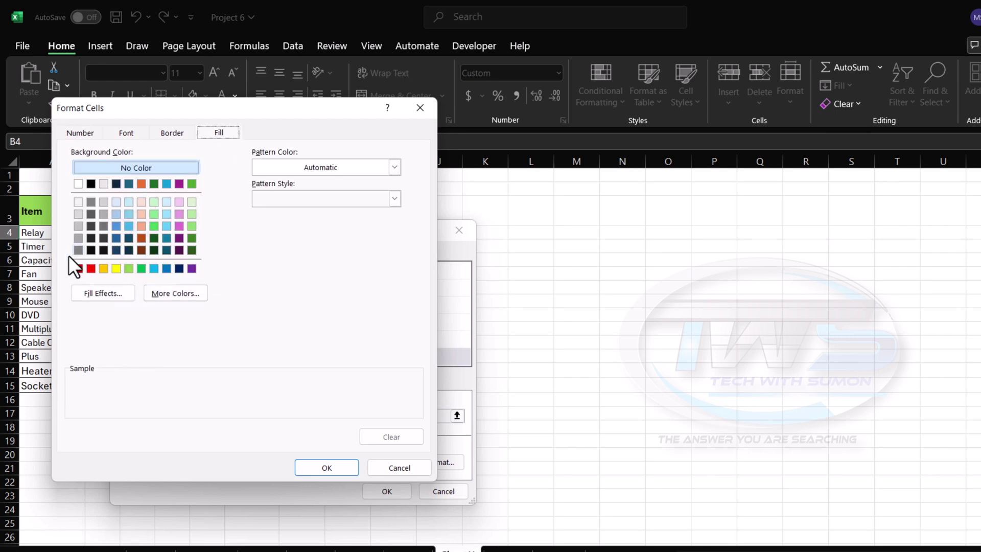
{"action": "left_click", "coordinate": [118, 269]}
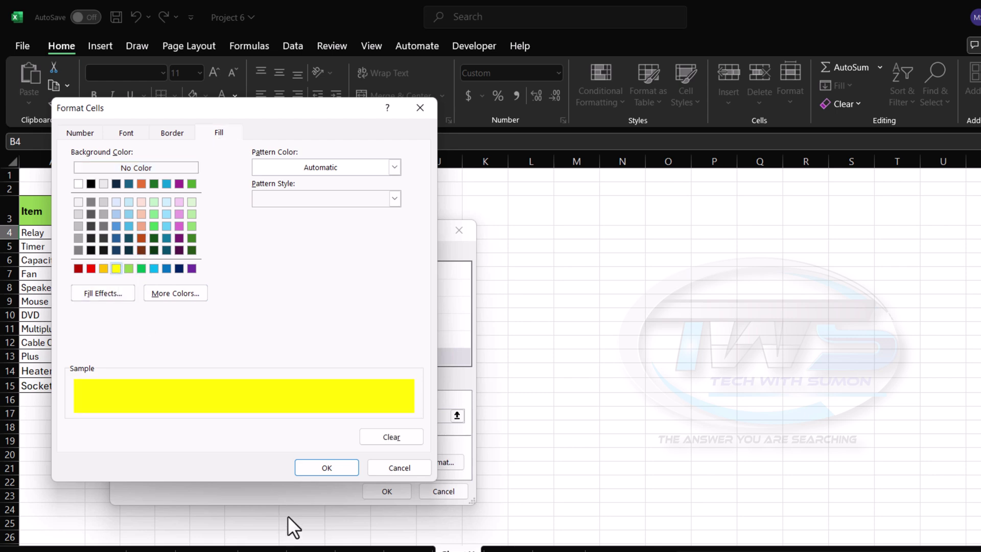
{"action": "left_click", "coordinate": [314, 468]}
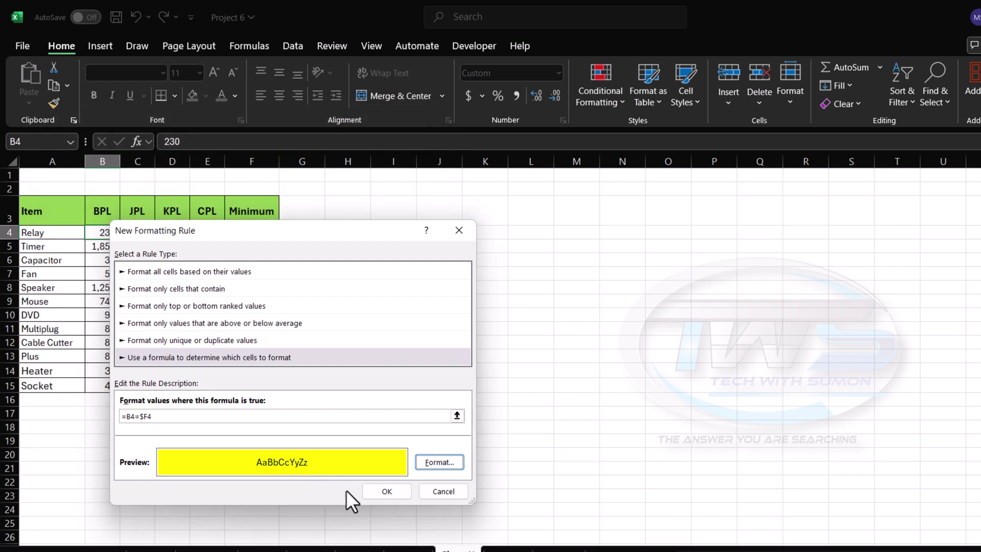
{"action": "left_click", "coordinate": [386, 492]}
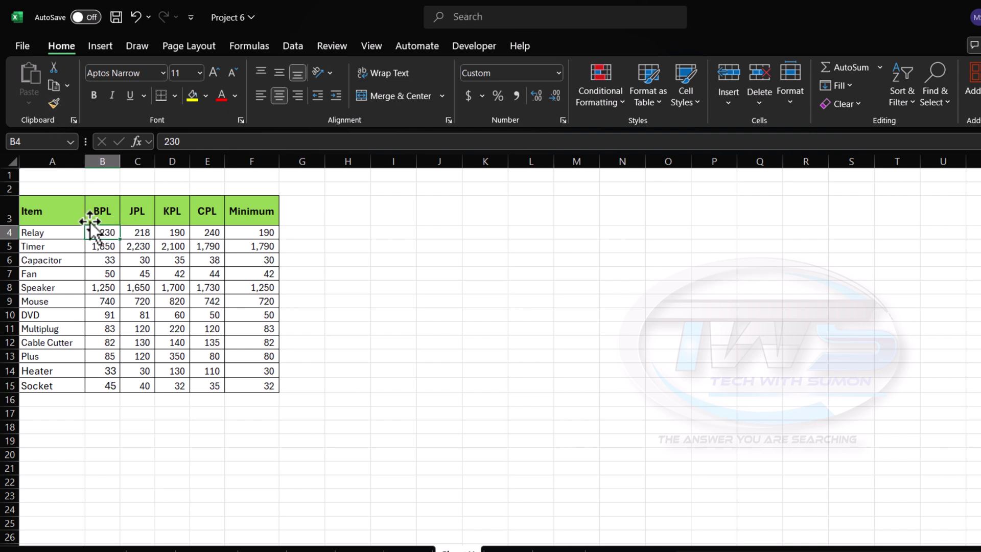
Copy B4's formatting to all supplier prices in B4:E15 with Format Painter, then clear the range selection.
{"action": "left_click", "coordinate": [55, 103]}
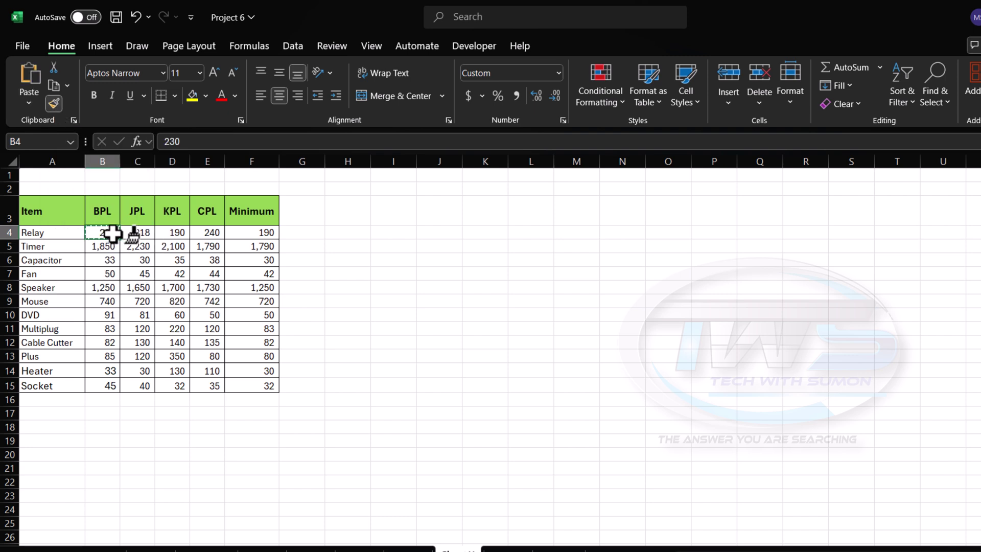
{"action": "mouse_move", "coordinate": [113, 234]}
{"action": "left_mouse_down"}
{"action": "mouse_move", "coordinate": [193, 230]}
{"action": "mouse_move", "coordinate": [203, 248]}
{"action": "mouse_move", "coordinate": [198, 390]}
{"action": "left_mouse_up"}
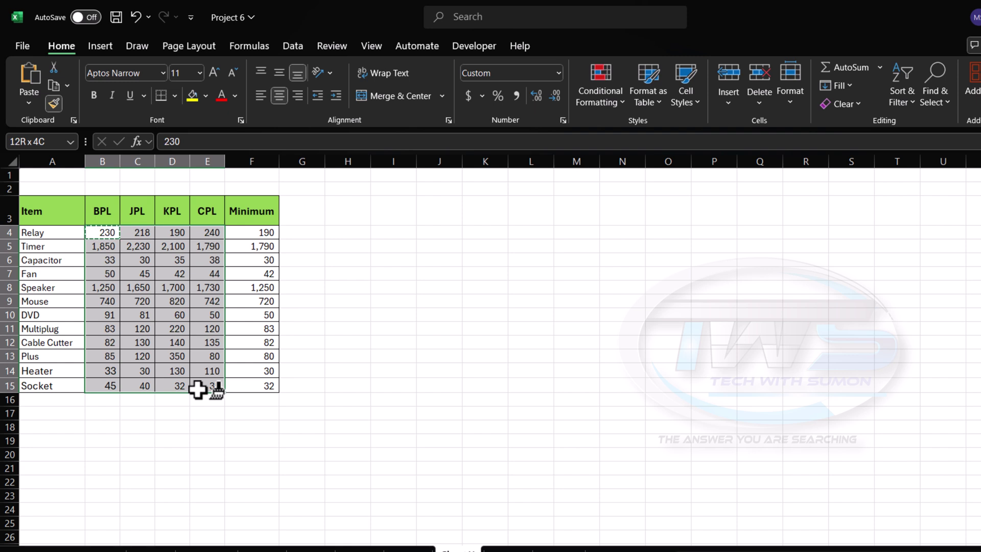
{"action": "left_click_drag", "start_coordinate": [198, 391], "coordinate": [198, 390]}
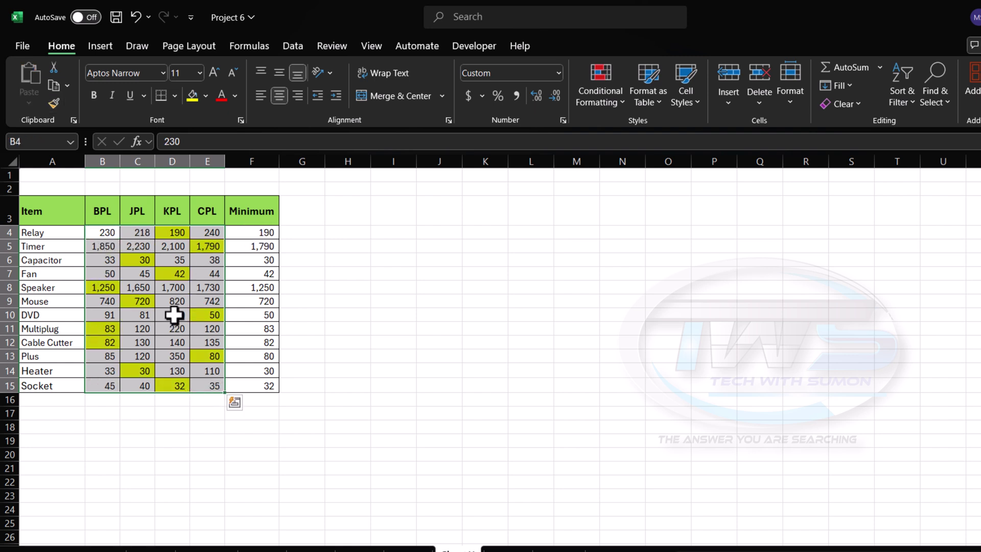
{"action": "left_click", "coordinate": [126, 270]}
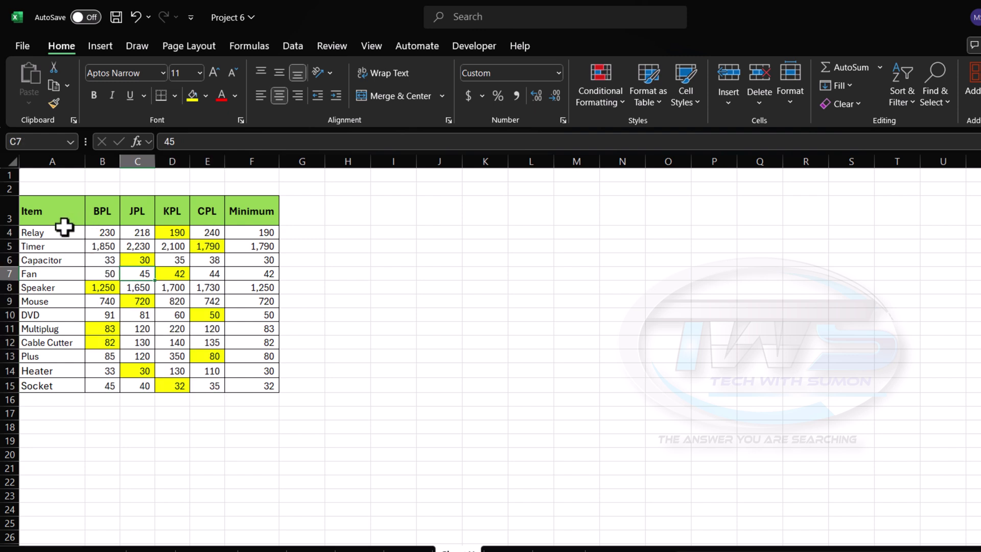
Compare the Relay row's four supplier prices with its minimum in F4 to check the highlighted cell.
{"action": "left_click", "coordinate": [259, 231]}
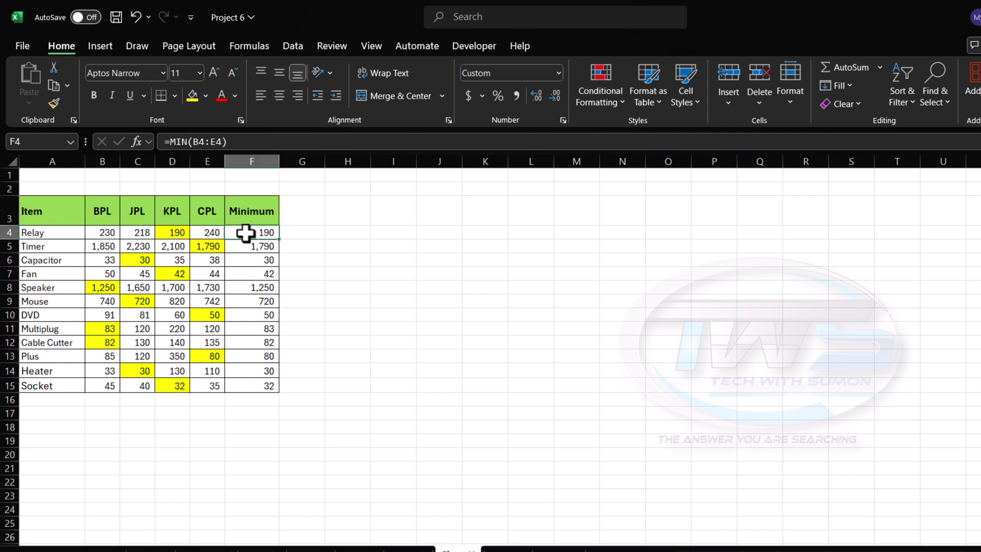
{"action": "left_click", "coordinate": [29, 235]}
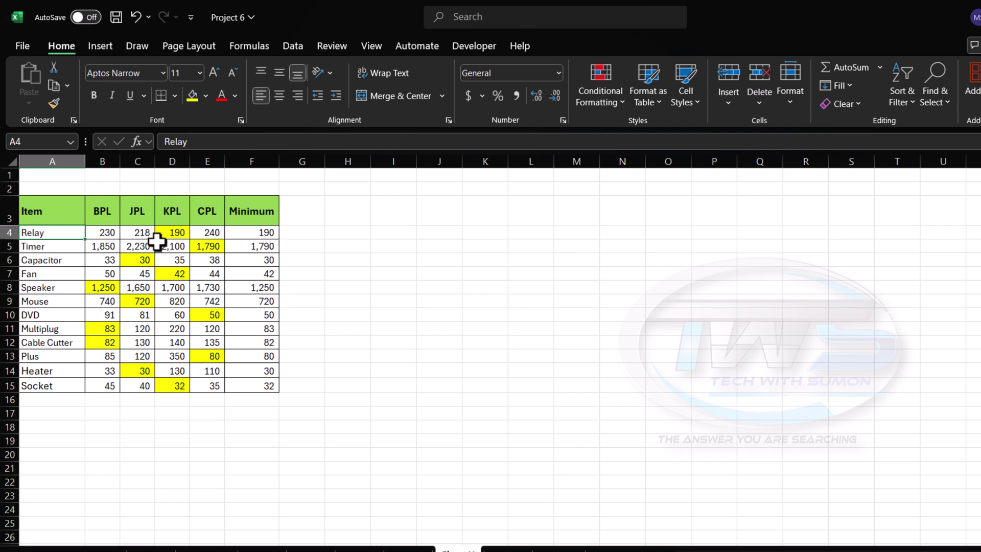
{"action": "left_click", "coordinate": [106, 232]}
{"action": "left_click", "coordinate": [139, 233]}
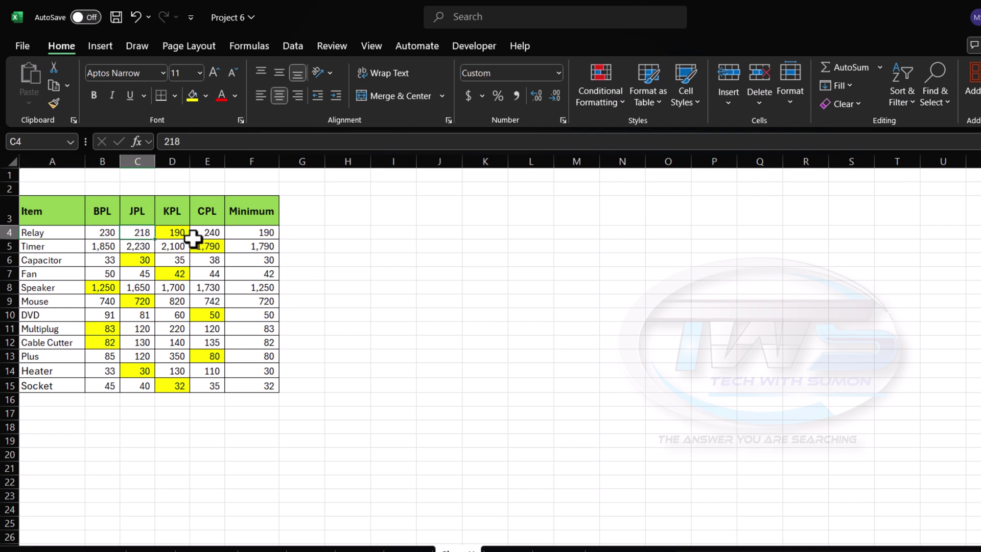
{"action": "left_click", "coordinate": [172, 234]}
{"action": "left_click", "coordinate": [208, 233]}
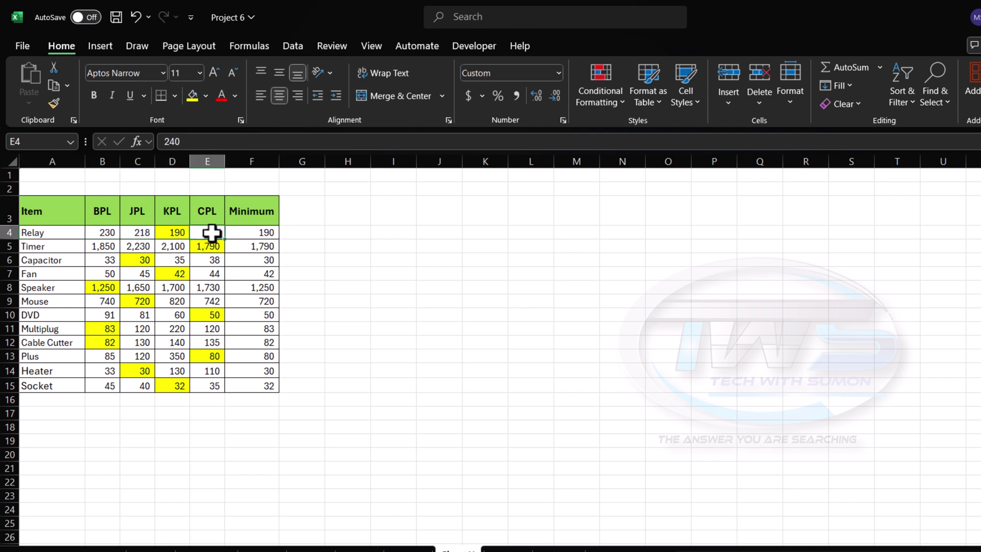
{"action": "left_click", "coordinate": [174, 232]}
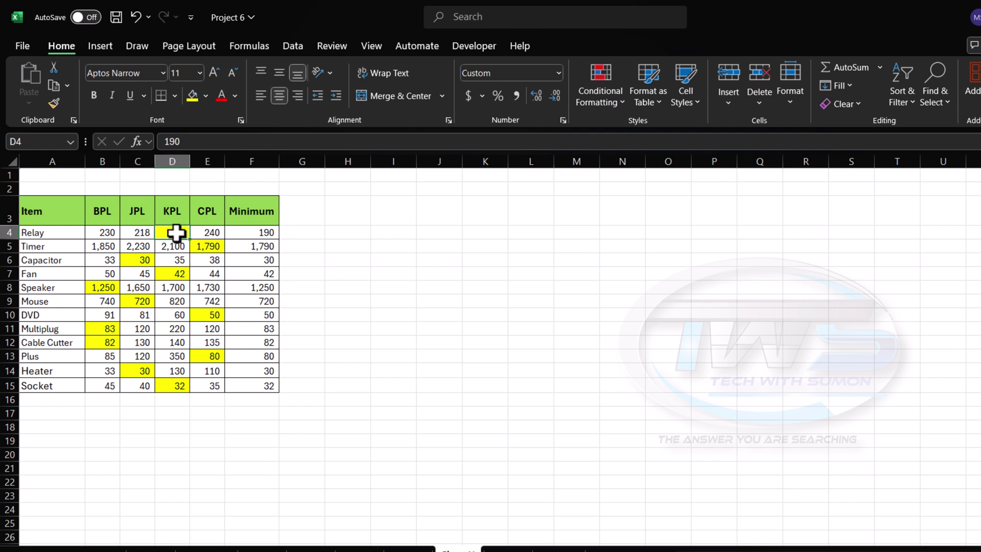
Compare the Capacitor row's four supplier prices with its minimum in F6 to check the highlighted cell.
{"action": "left_click", "coordinate": [274, 250]}
{"action": "left_click", "coordinate": [264, 258]}
{"action": "left_click", "coordinate": [109, 262]}
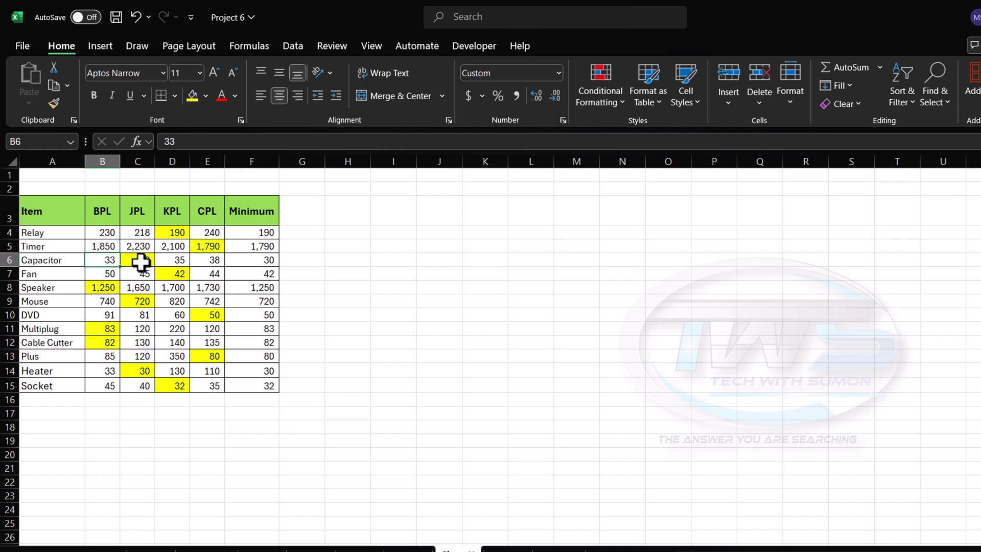
{"action": "left_click", "coordinate": [137, 260]}
{"action": "left_click", "coordinate": [173, 259]}
{"action": "left_click", "coordinate": [207, 260]}
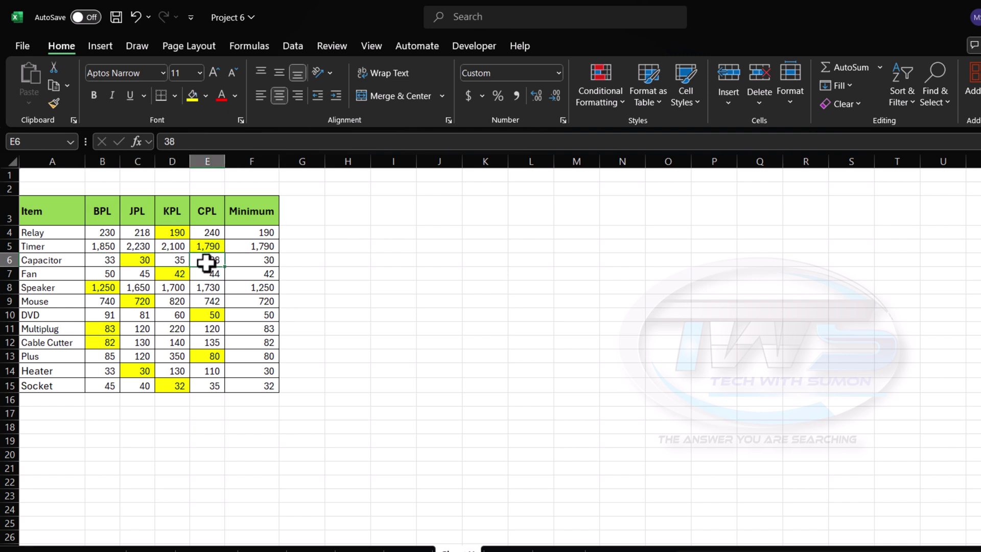
{"action": "left_click", "coordinate": [141, 259]}
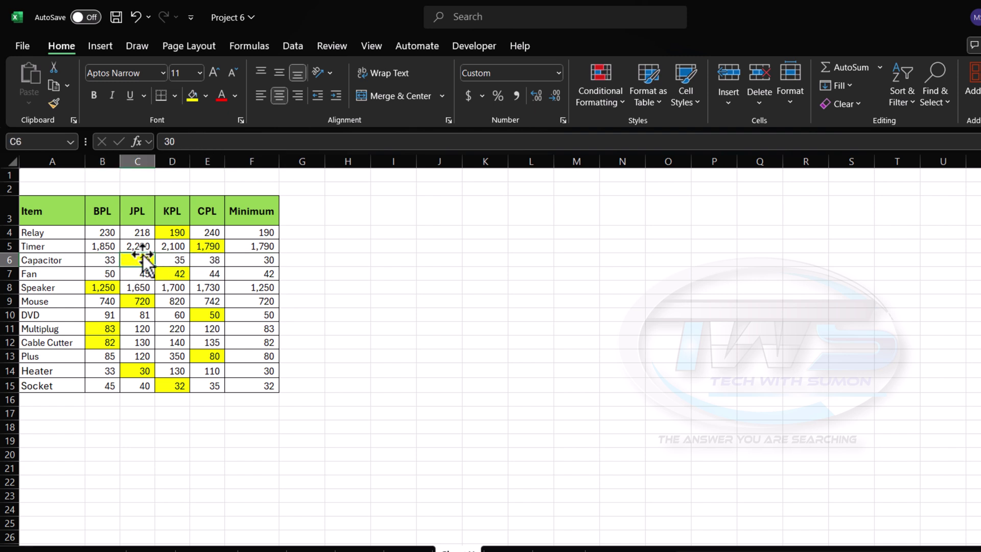